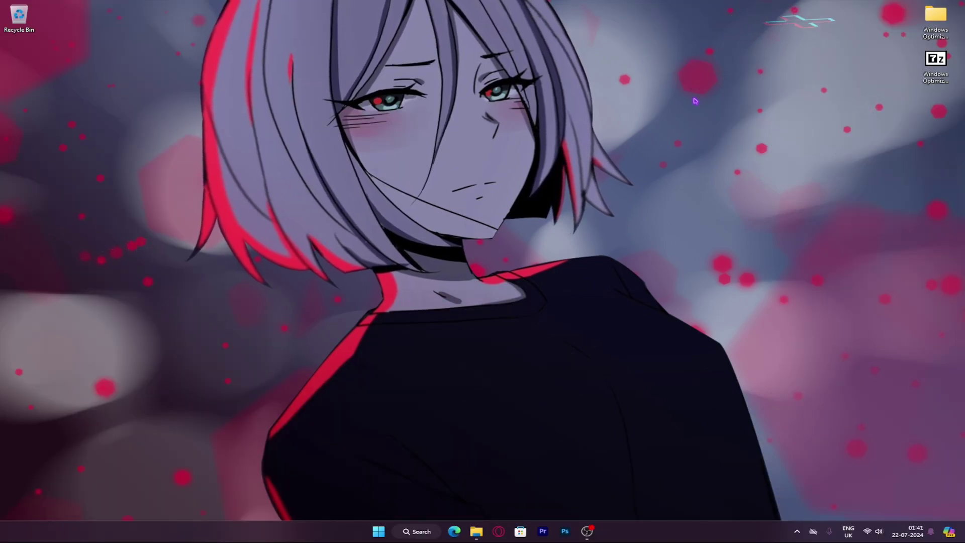
Launch Windows Settings and go to the Gaming section
key("super")
type("settings")
key("Return")
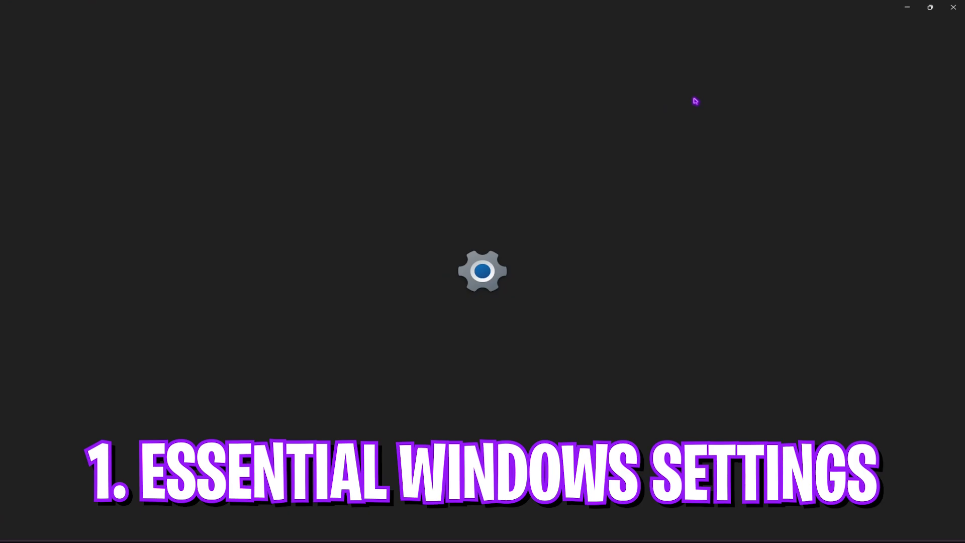
left_click(61, 246)
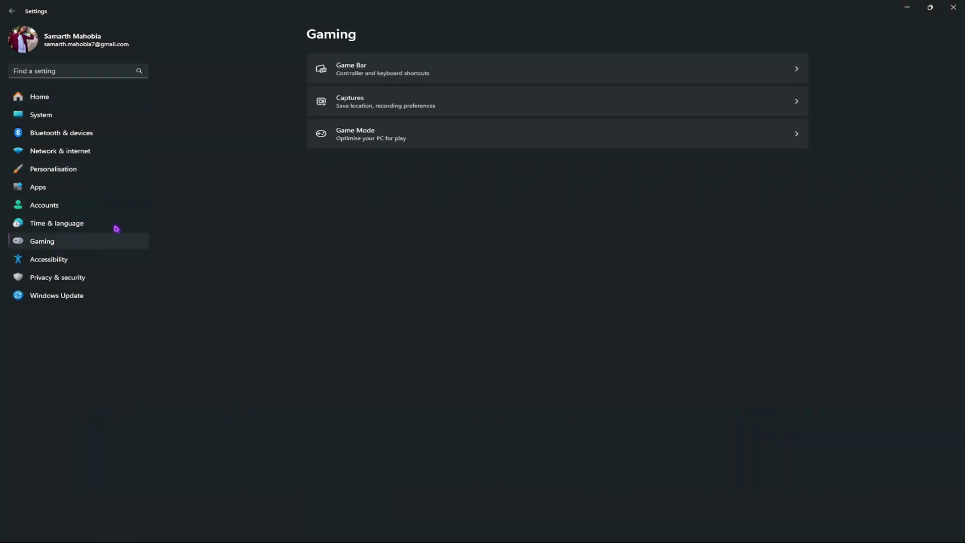
Confirm the Game Bar controller option is off and Game Mode is on
left_click(381, 76)
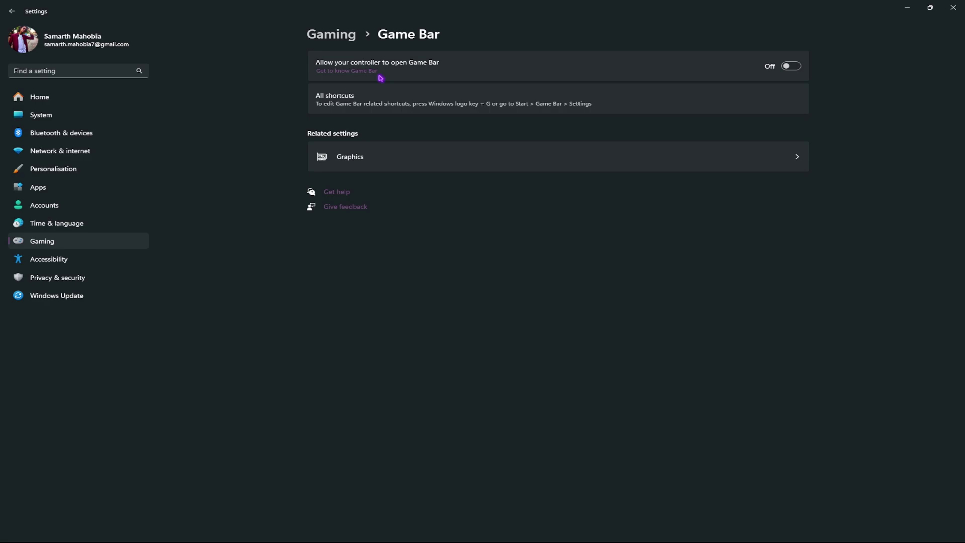
left_click(331, 34)
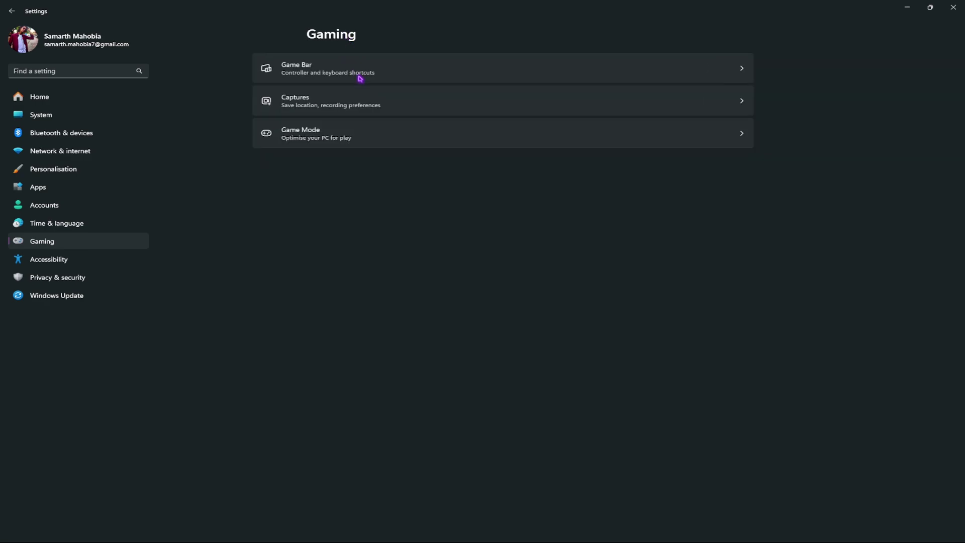
left_click(368, 134)
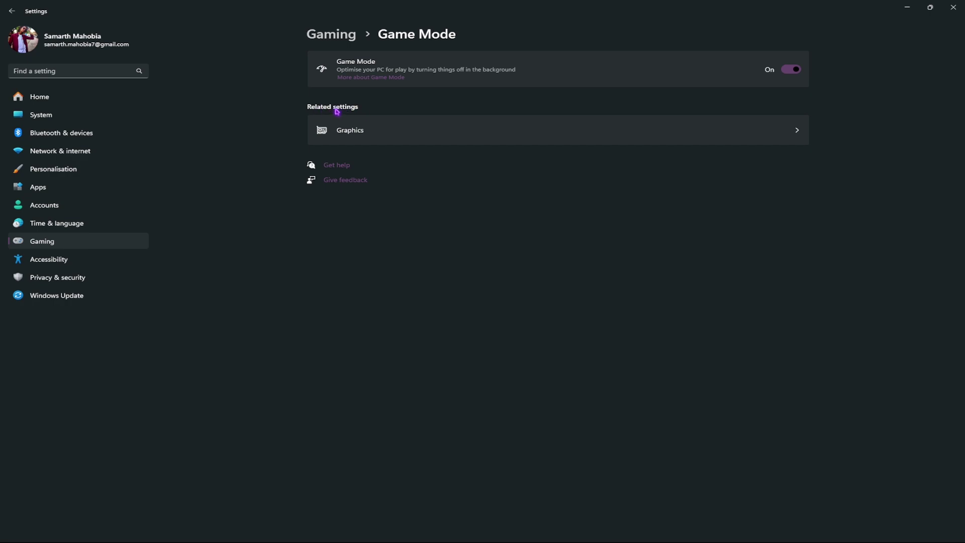
Check the default graphics settings, keeping windowed-game optimisations on
left_click(360, 134)
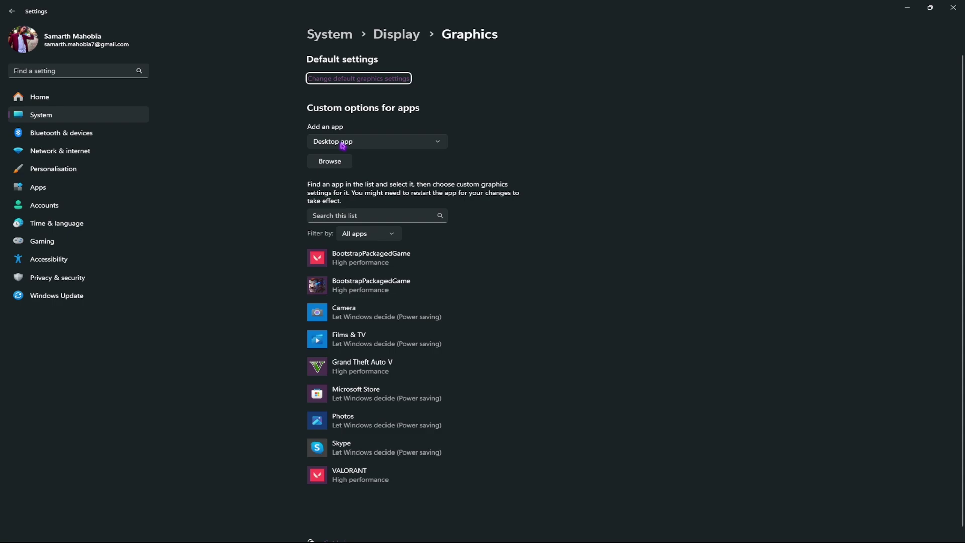
left_click(366, 81)
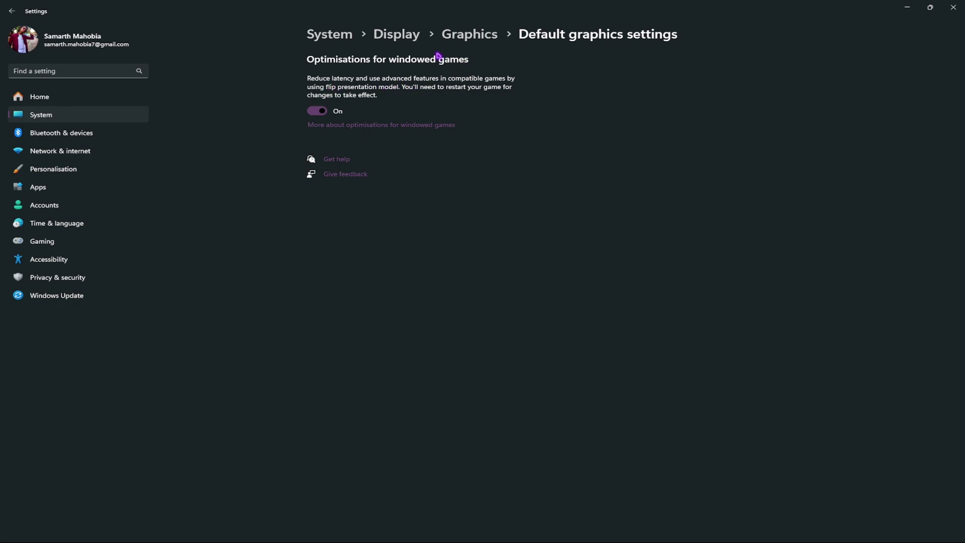
left_click(460, 35)
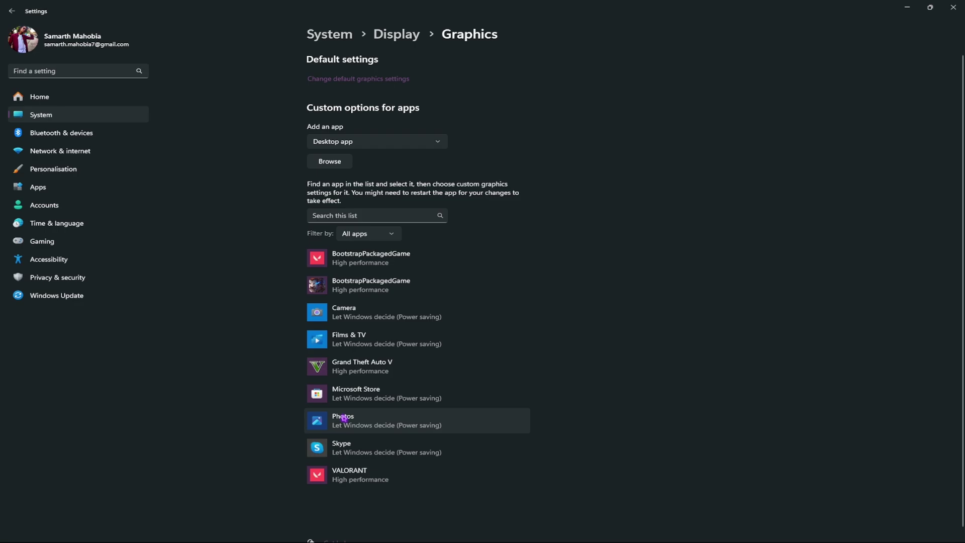
Save VALORANT's graphics preference as High performance and close Settings
left_click(347, 474)
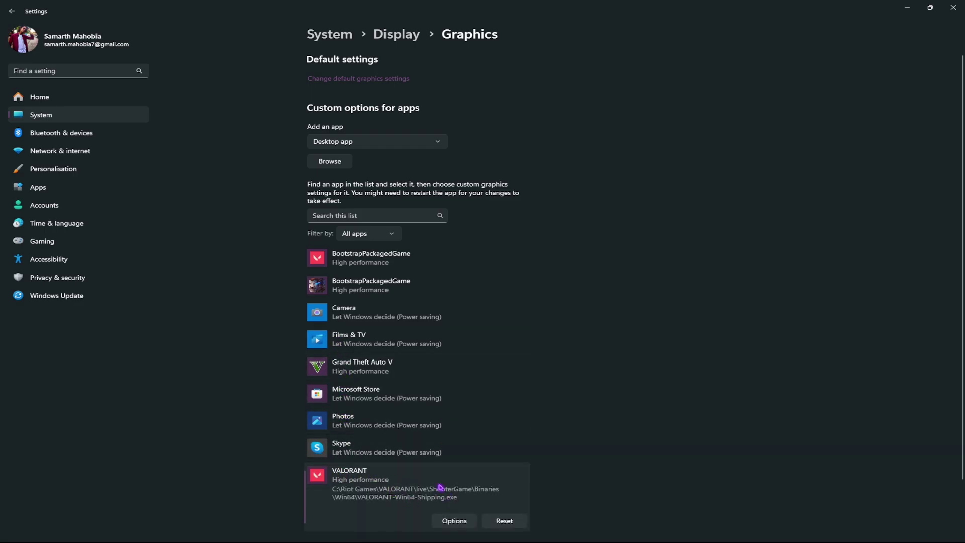
scroll(440, 486, "down", 1)
left_click(453, 457)
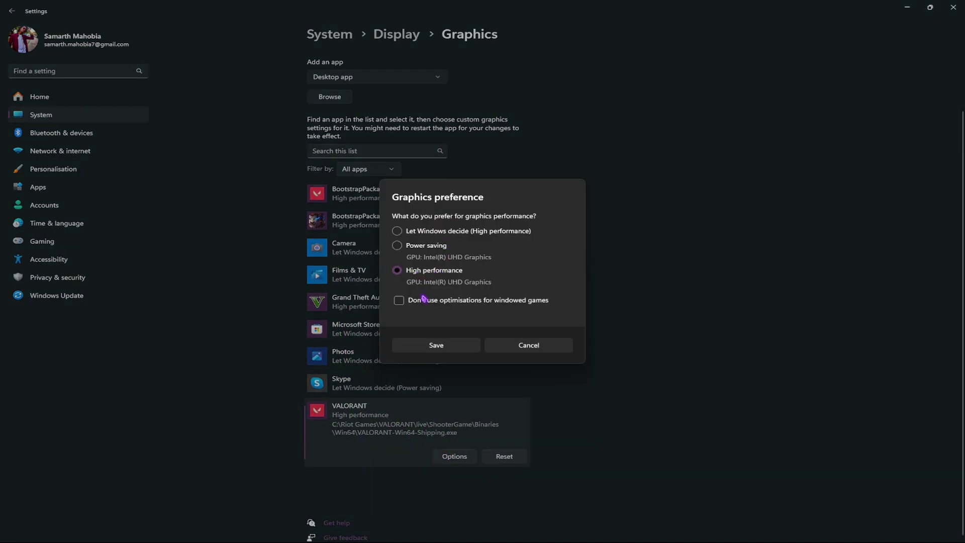
left_click(424, 347)
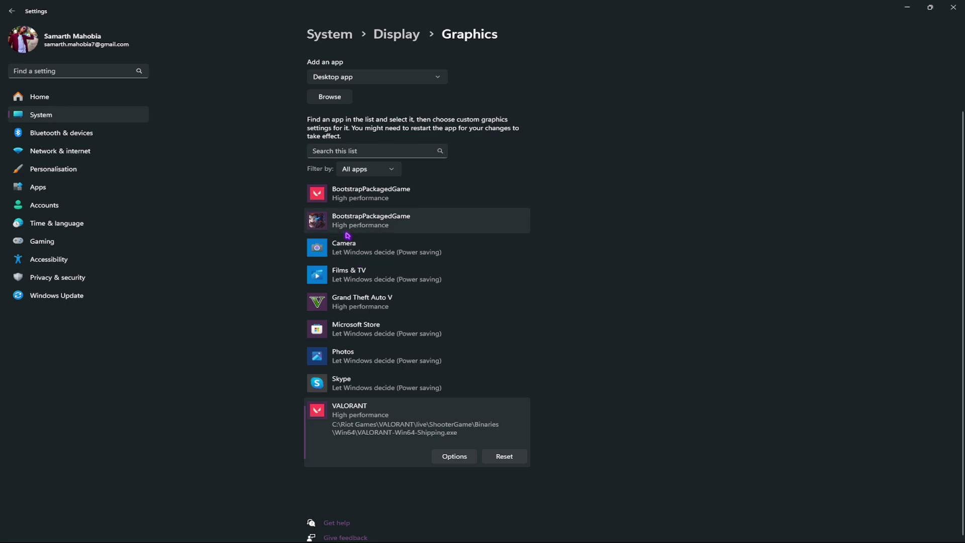
left_click(961, 4)
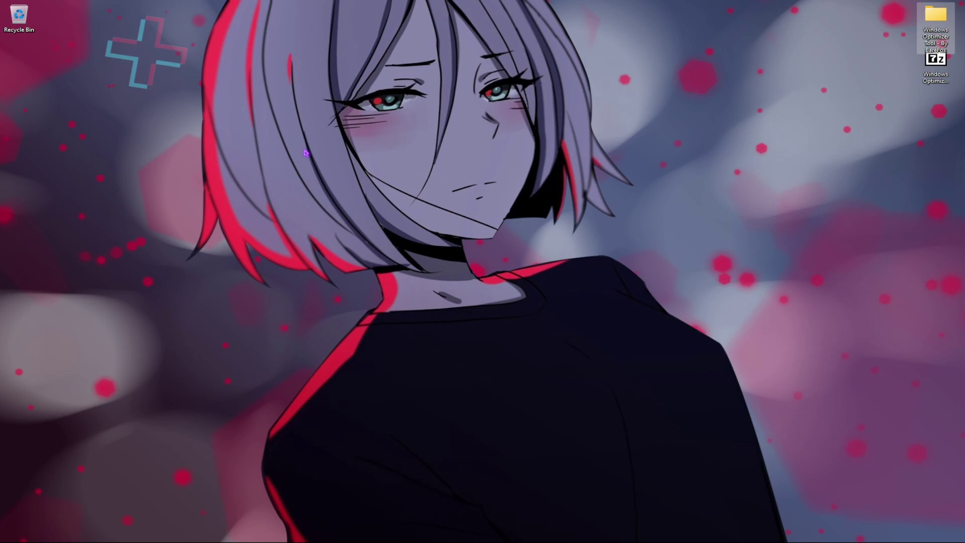
Launch gpedit.msc and navigate to Administrative Templates > Windows Components > App Privacy
key("super+r")
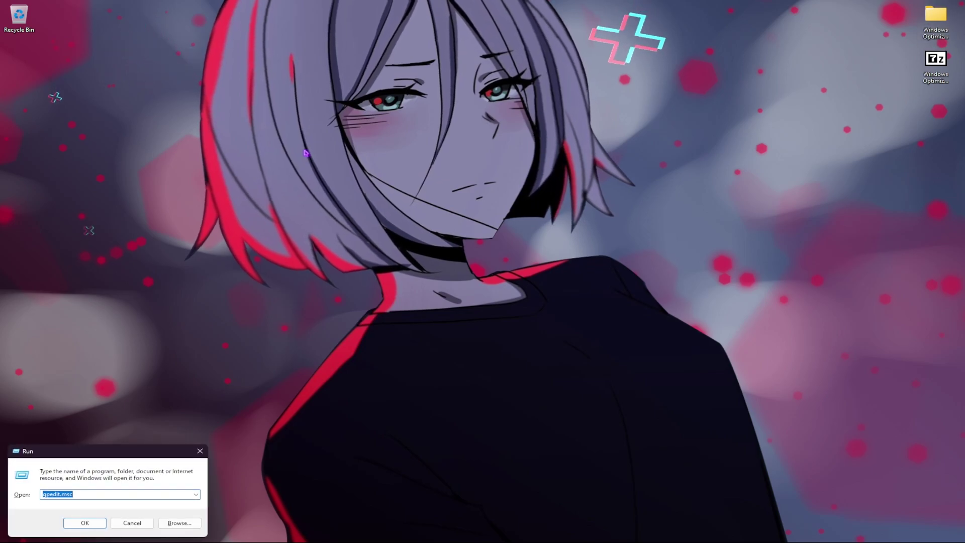
key("Return")
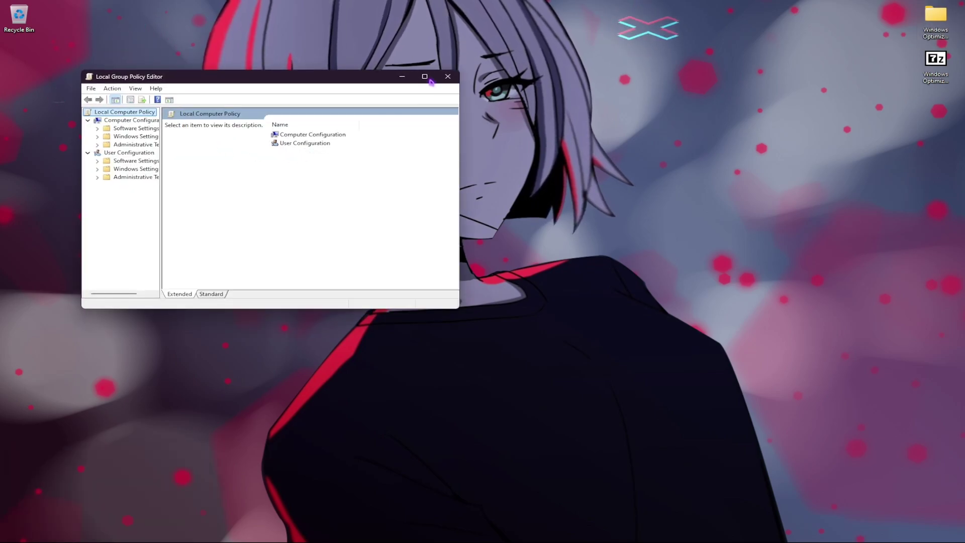
left_click(425, 76)
left_click_drag(81, 157, 132, 152)
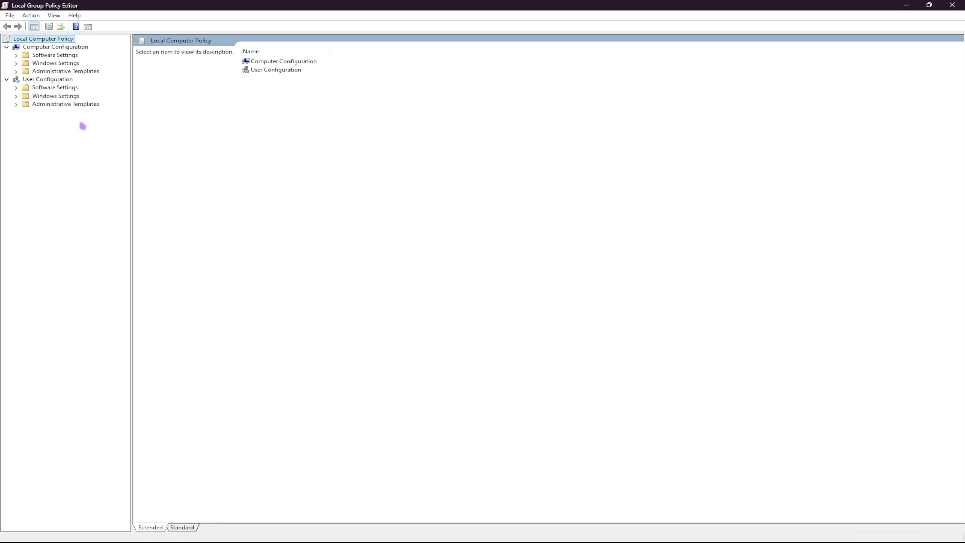
left_click(15, 72)
left_click(25, 138)
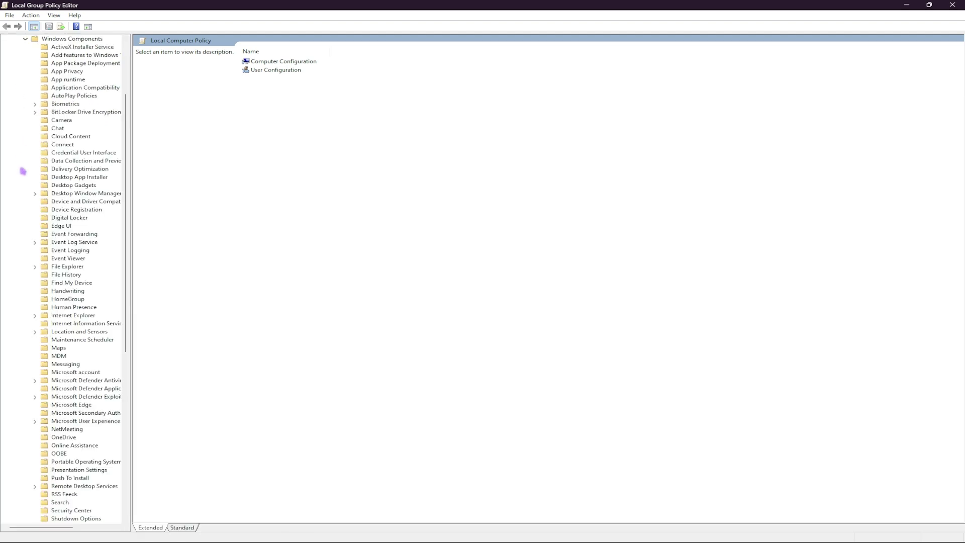
left_click(67, 71)
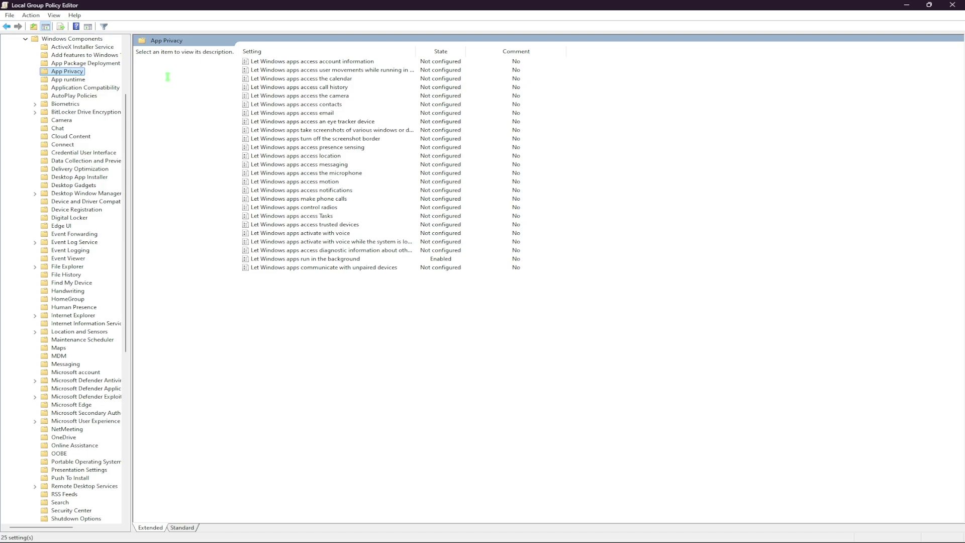
Enable 'Let Windows apps run in the background' with Force Deny for all apps
double_click(302, 259)
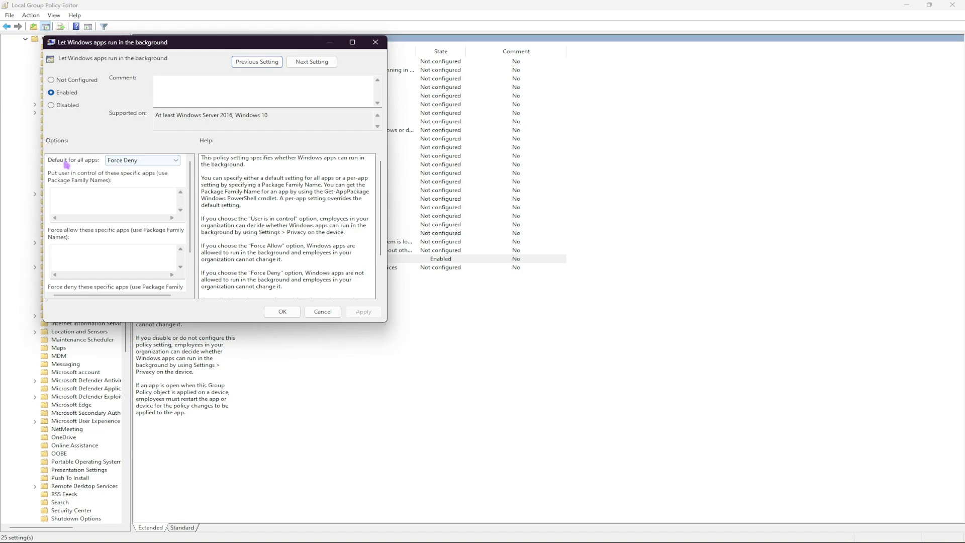
left_click(132, 160)
left_click(122, 183)
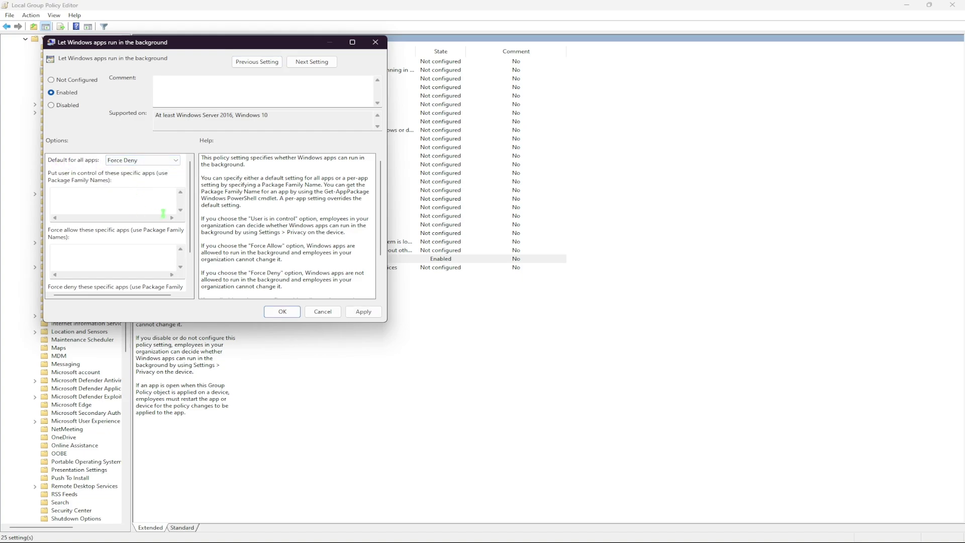
left_click(361, 311)
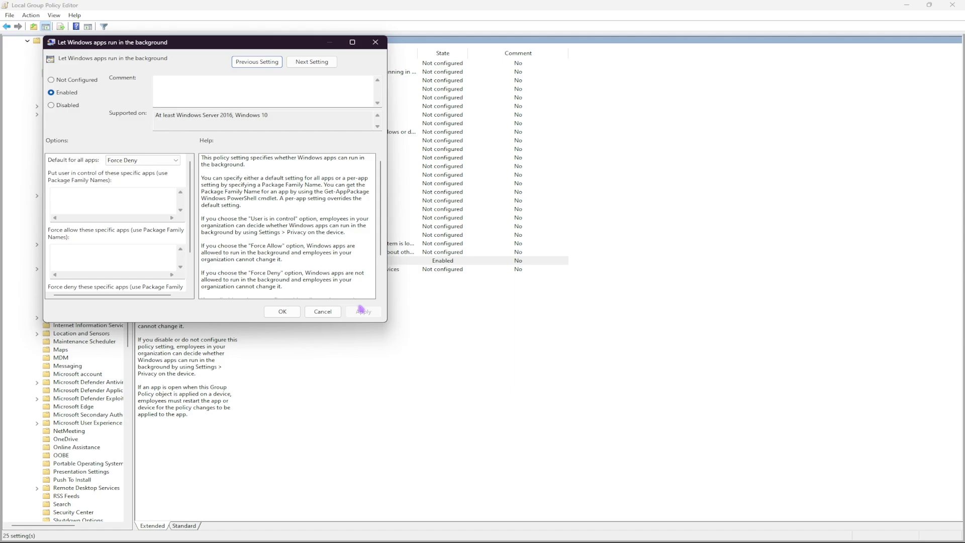
left_click(282, 311)
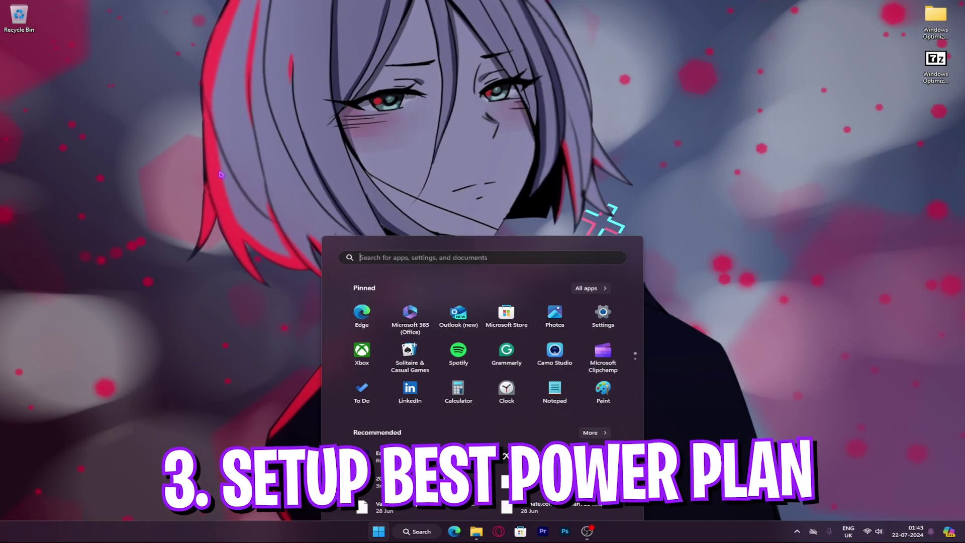
Open Control Panel, search for 'Power', and go to Power Options
type("control panel")
key("Return")
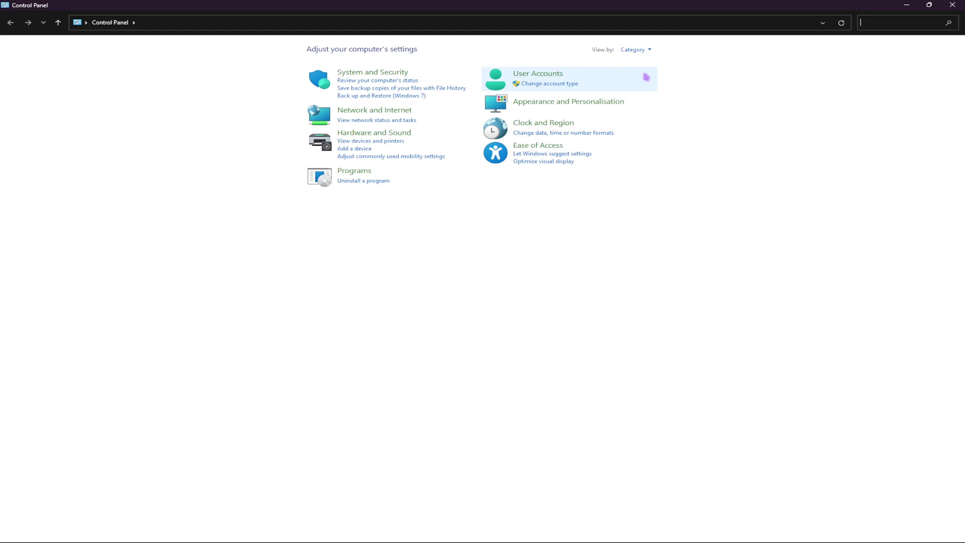
key("ctrl+f")
type("Power")
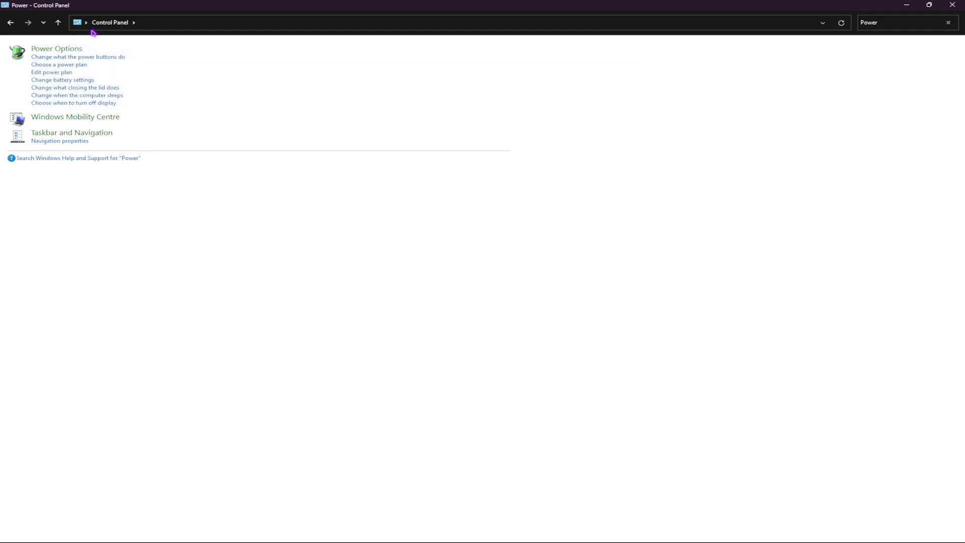
left_click(49, 50)
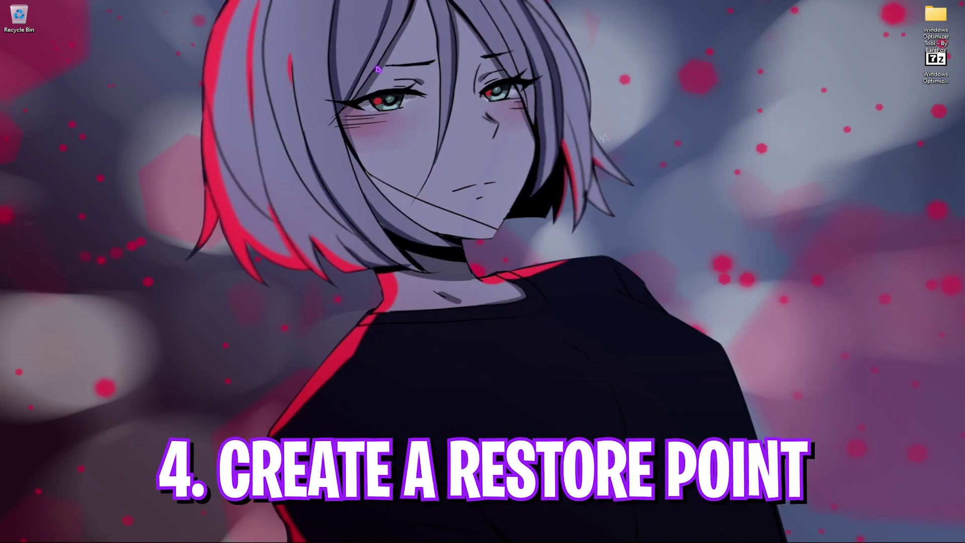
Turn on system protection for Local Disk (C:) in System Properties
key("super")
type("create a restore point")
key("Return")
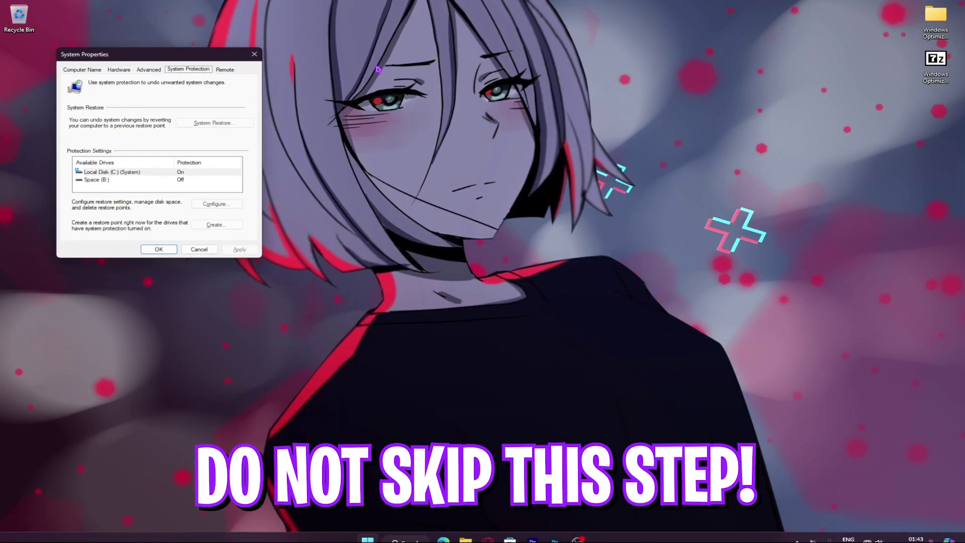
left_click(112, 172)
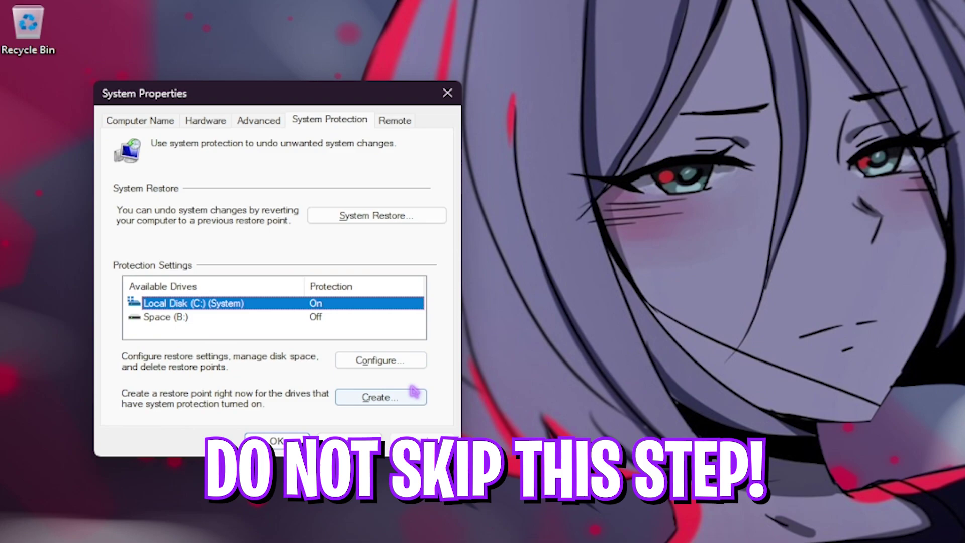
left_click(218, 203)
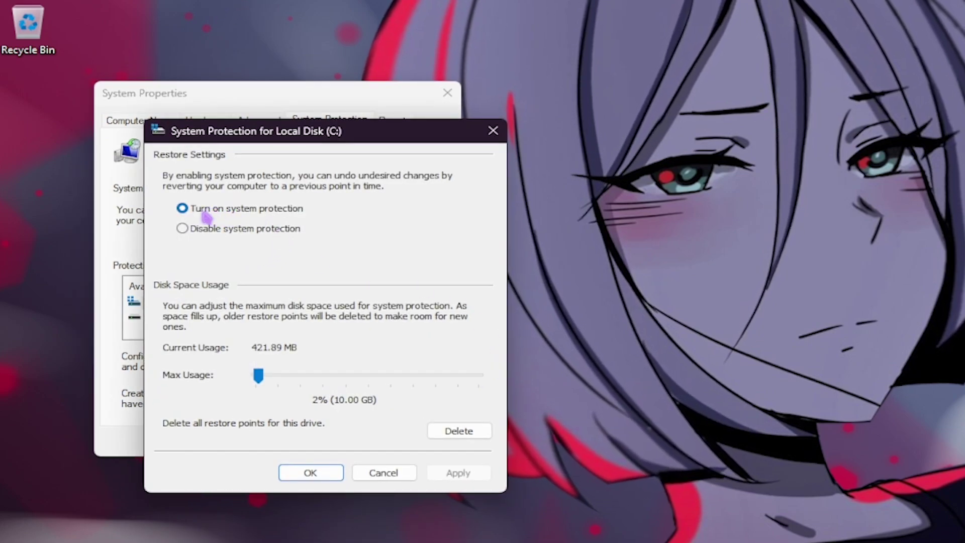
left_click(311, 473)
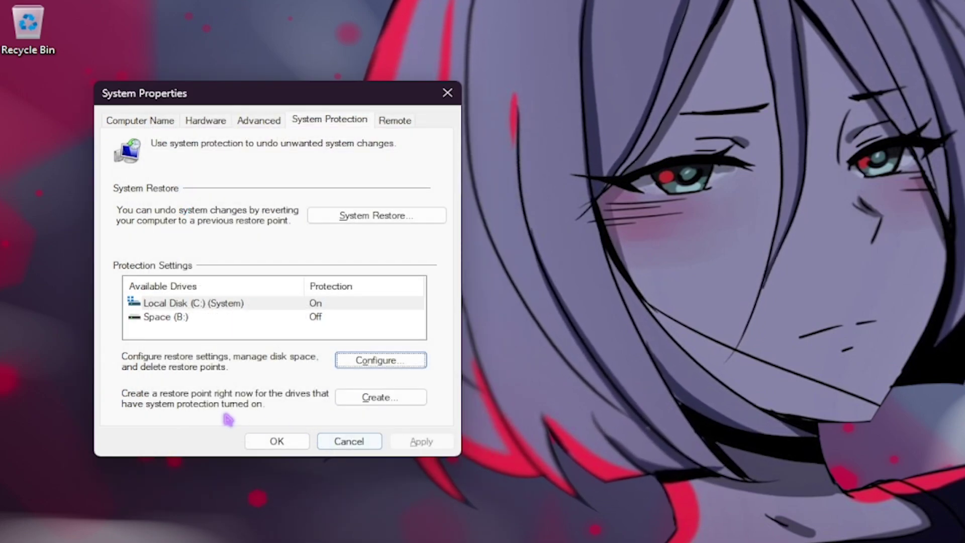
Create a restore point described as 'Backup'
left_click(380, 397)
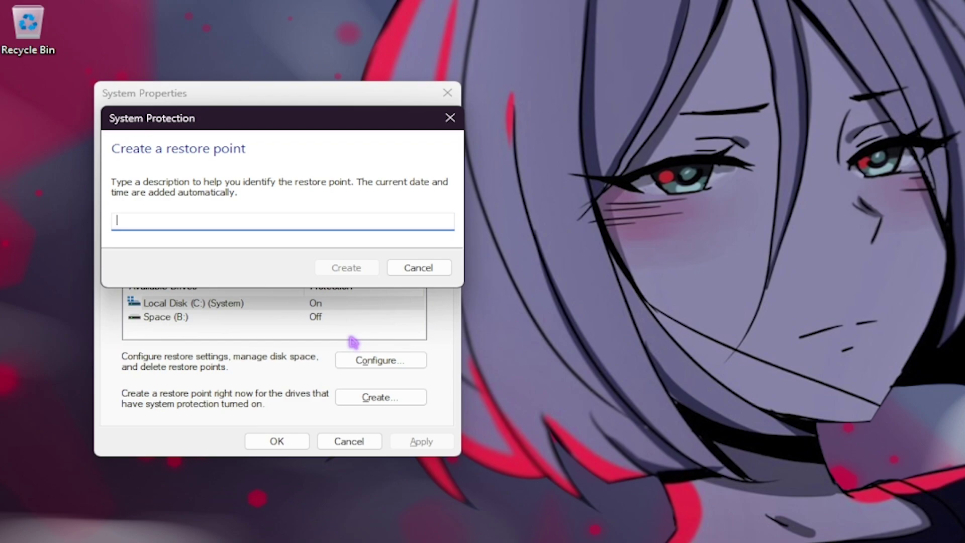
type("Backup")
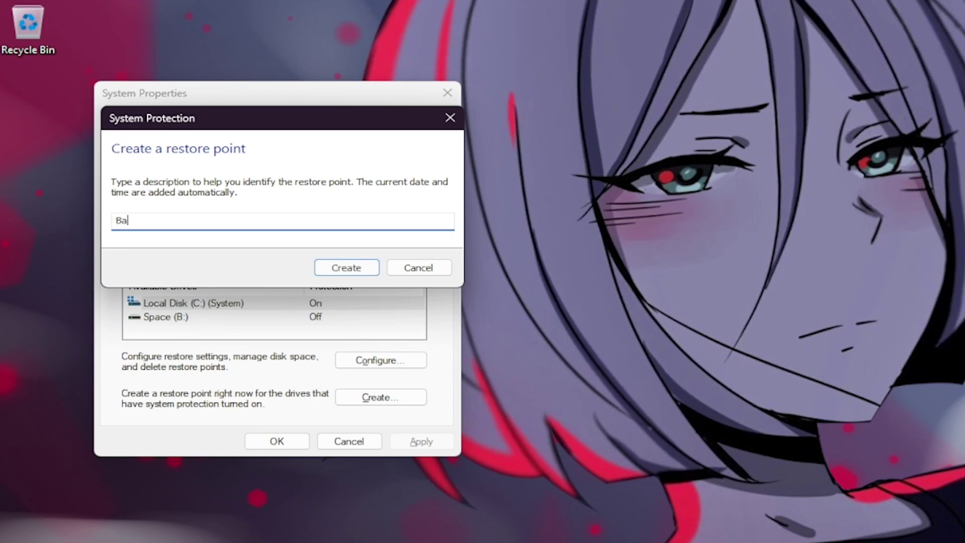
key("Return")
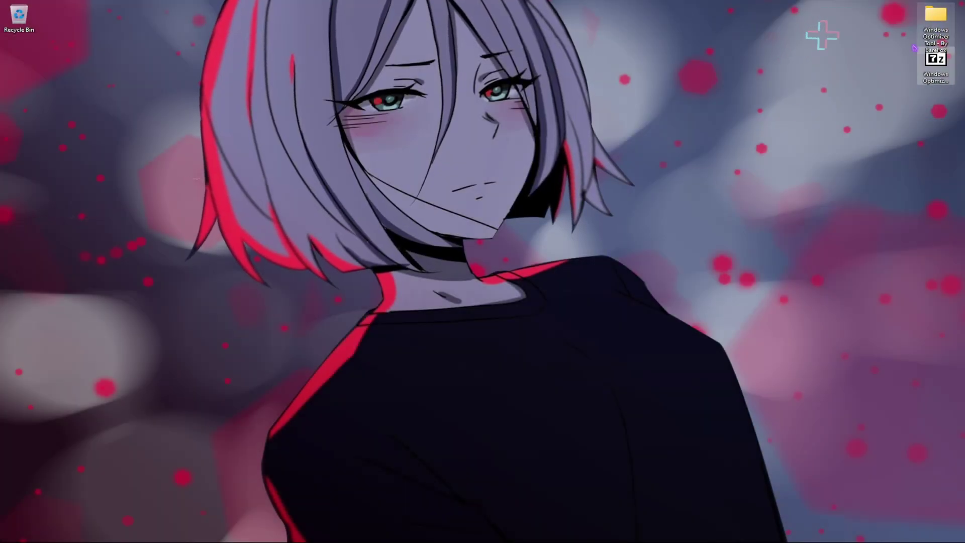
Browse the INTEL and AMD folders inside Windows Optimizer Tool's 1 - CPU Optimization
double_click(937, 16)
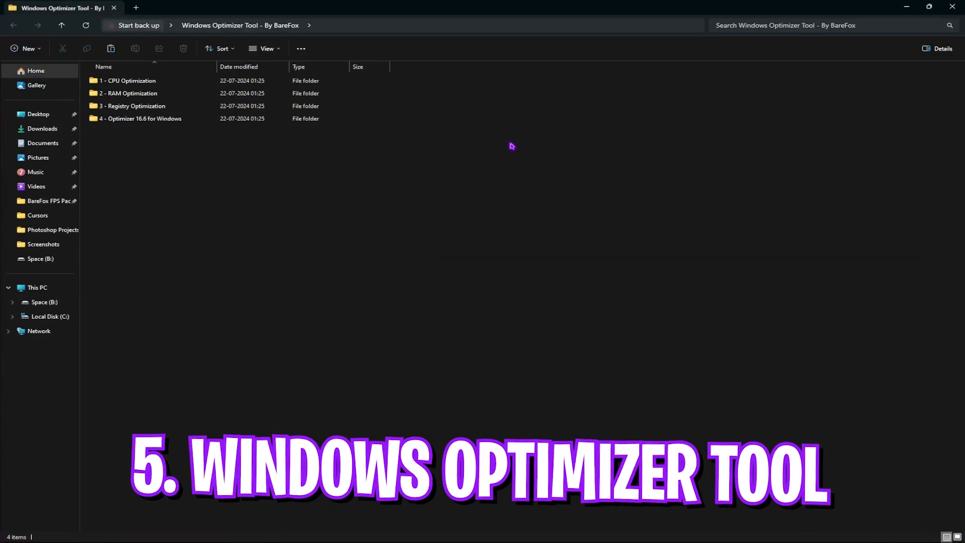
left_click_drag(217, 147, 133, 89)
left_click(140, 142)
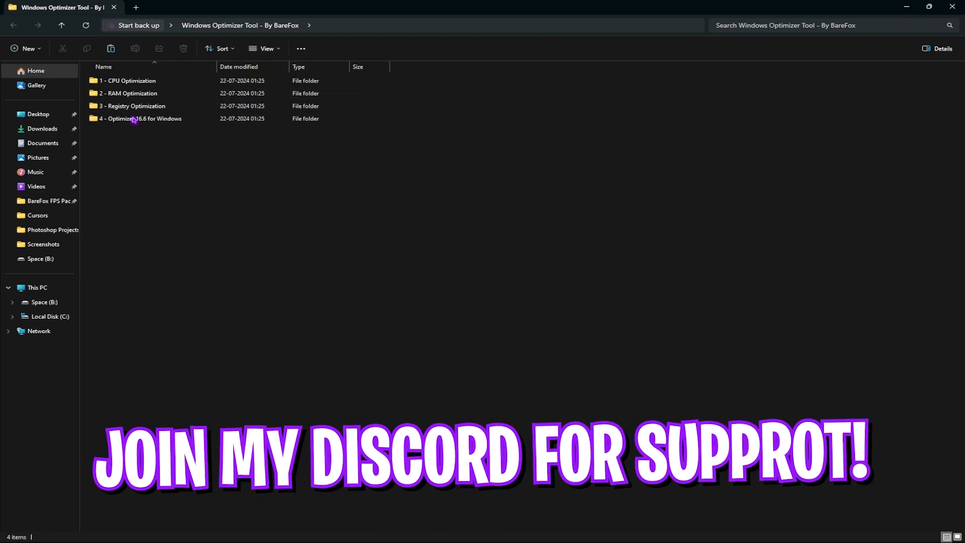
double_click(127, 82)
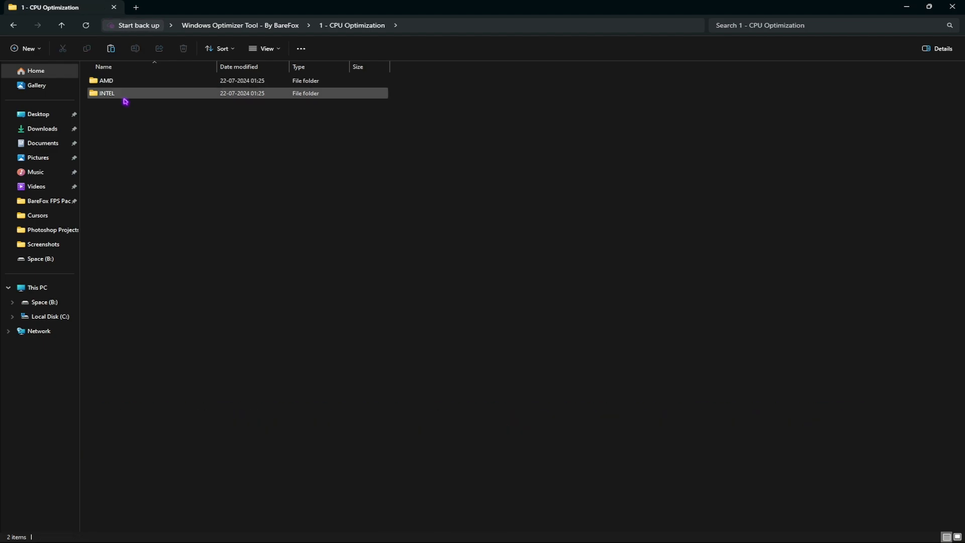
left_click_drag(125, 108, 113, 80)
left_click(116, 123)
left_click(116, 96)
double_click(115, 95)
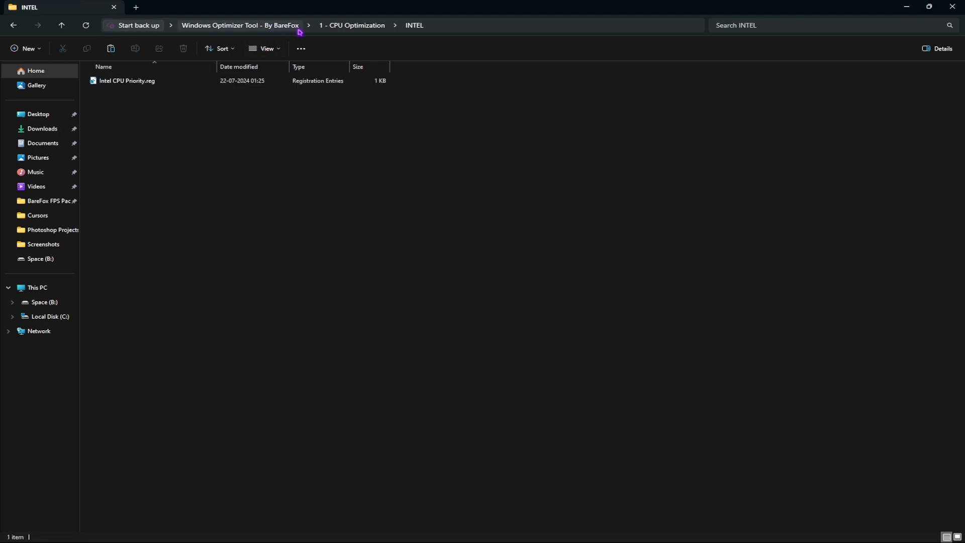
left_click(352, 25)
double_click(115, 83)
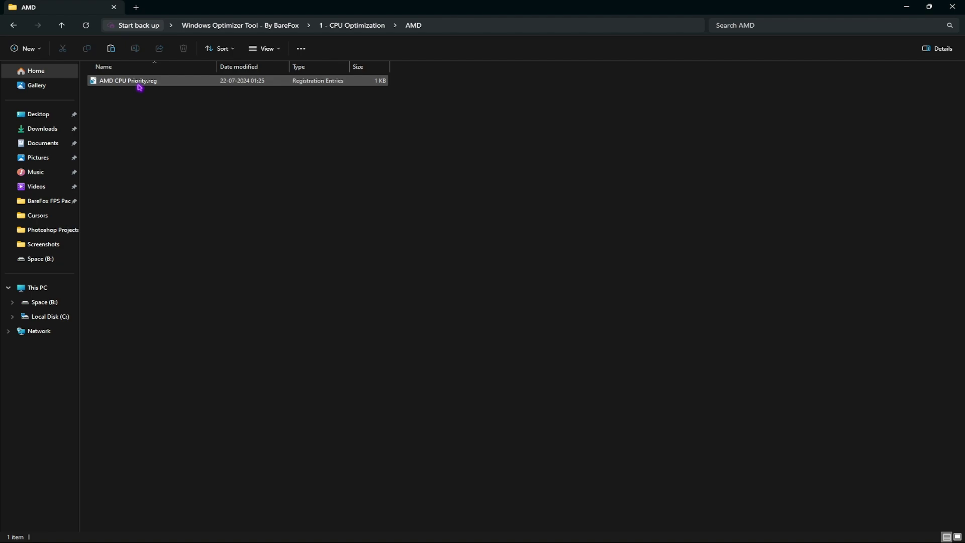
Open 2 - RAM Optimization and look over its registry files, including 16GB Ram.reg
left_click(266, 25)
double_click(129, 93)
left_click_drag(152, 300, 119, 79)
left_click_drag(190, 308, 115, 78)
left_click(109, 170)
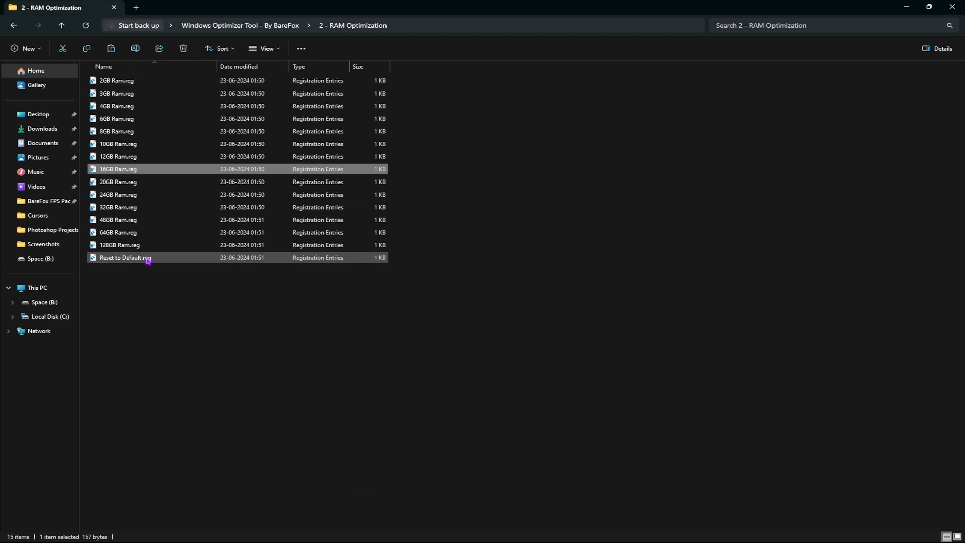
left_click(117, 261)
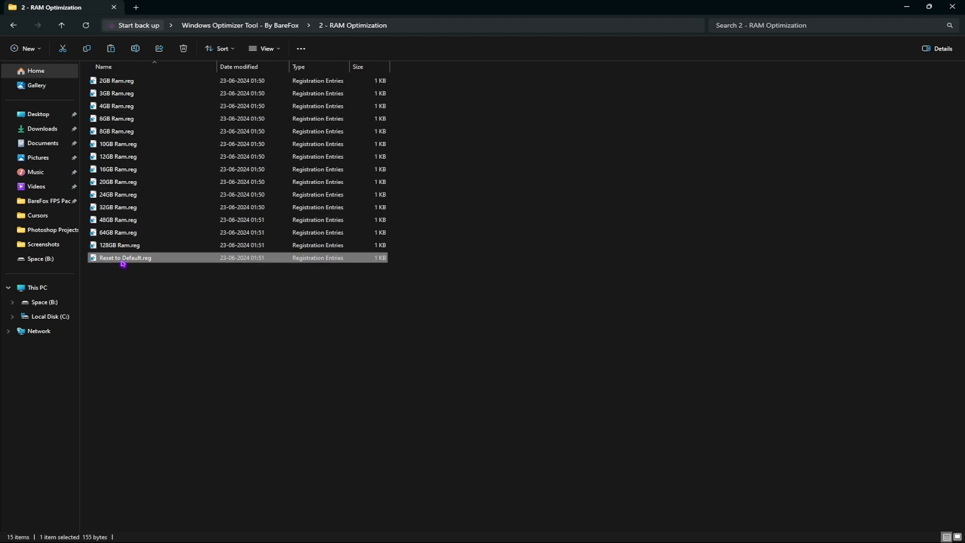
Open 3 - Registry Optimization and review its seven registry tweak files
key("alt+Up")
double_click(142, 108)
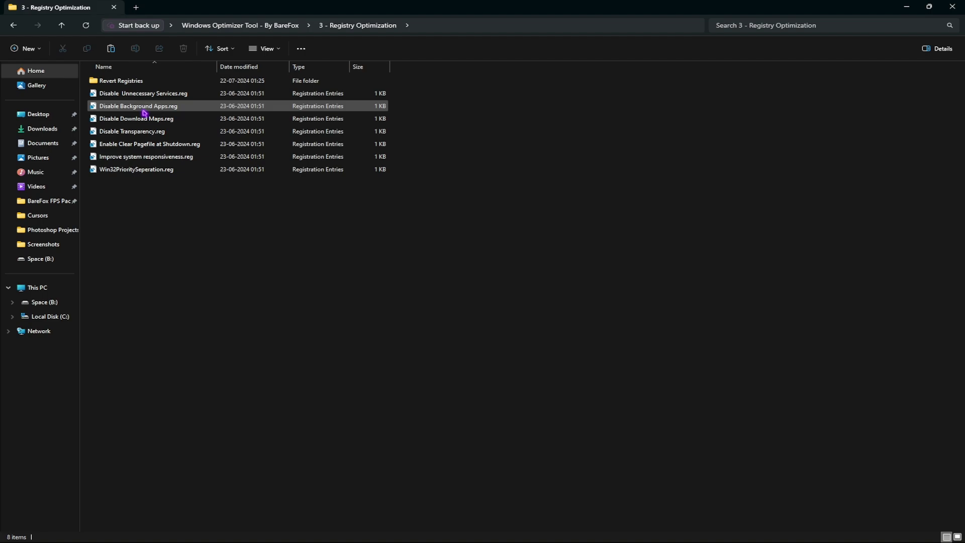
mouse_move(153, 211)
left_mouse_down()
mouse_move(147, 122)
mouse_move(205, 228)
mouse_move(132, 96)
left_mouse_up()
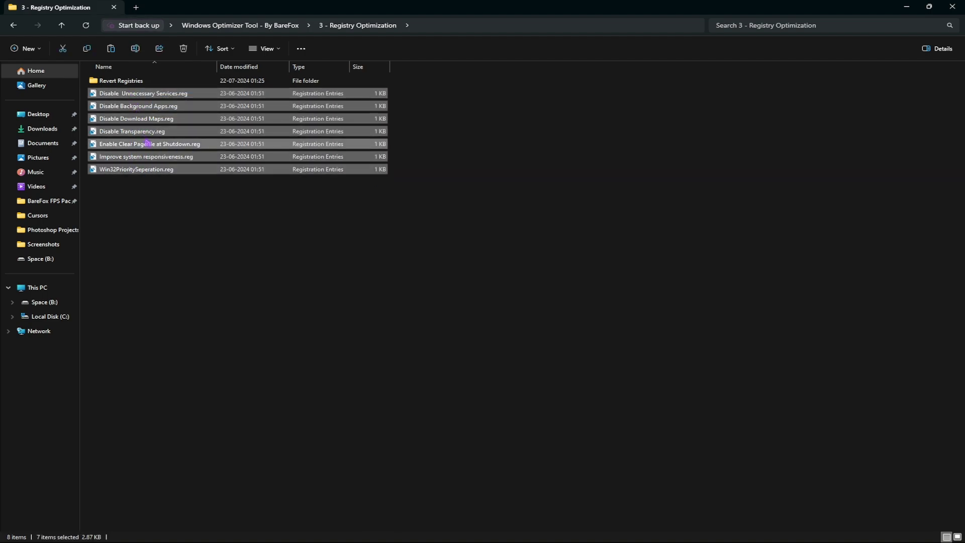
left_click_drag(155, 220, 143, 92)
left_click(150, 200)
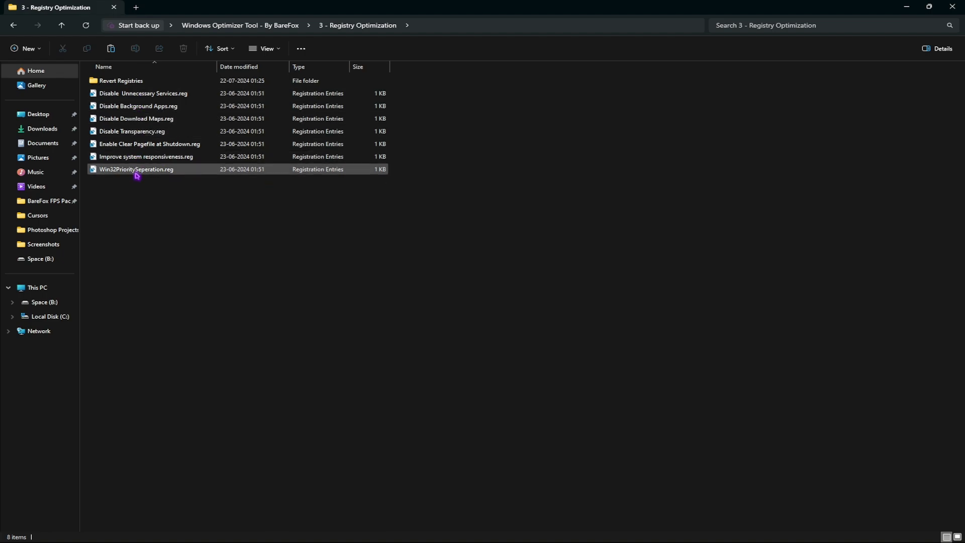
Review the four Revert Registries files, then return to the Windows Optimizer Tool folder
double_click(122, 83)
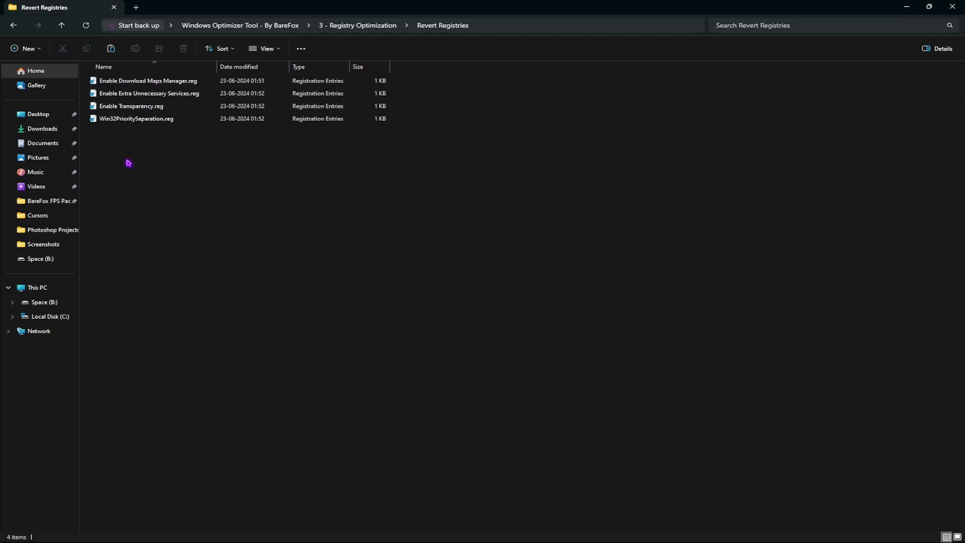
left_click_drag(129, 161, 135, 83)
left_click(166, 158)
key("alt+Up")
key("alt+Up")
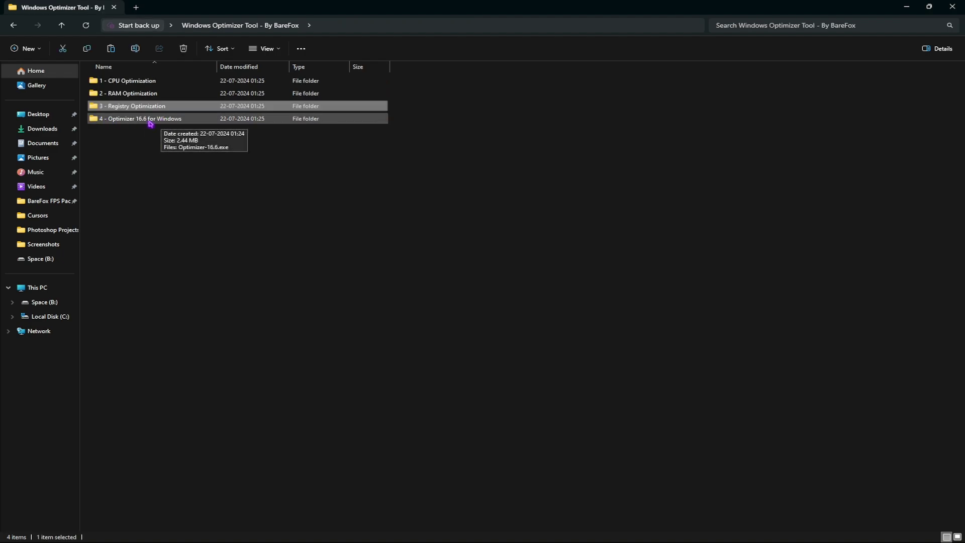
Open the 4 - Optimizer 16.6 for Windows folder and select Optimizer-16.6.exe
double_click(151, 123)
left_click(141, 84)
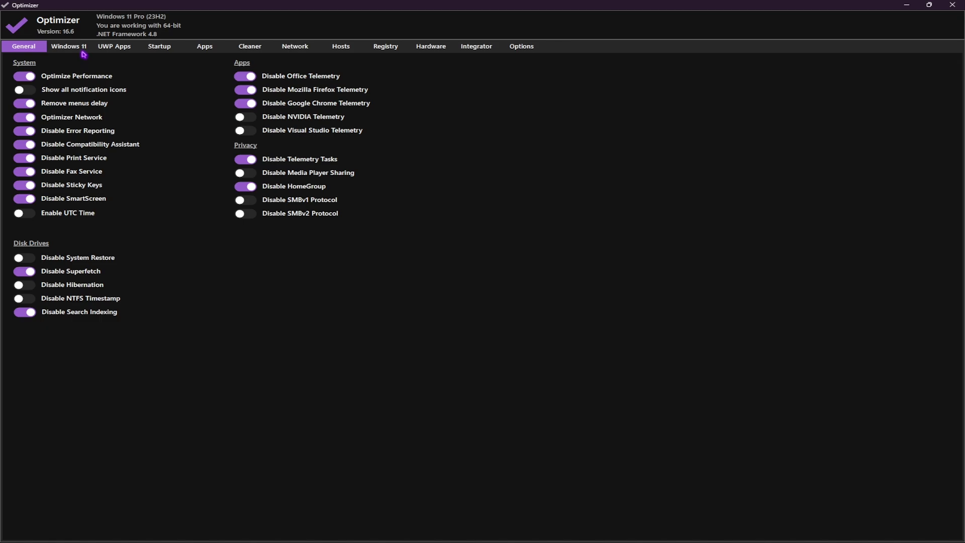
Show Optimizer's Windows 11 tweaks and turn on Disable CoPilot AI
left_click(56, 51)
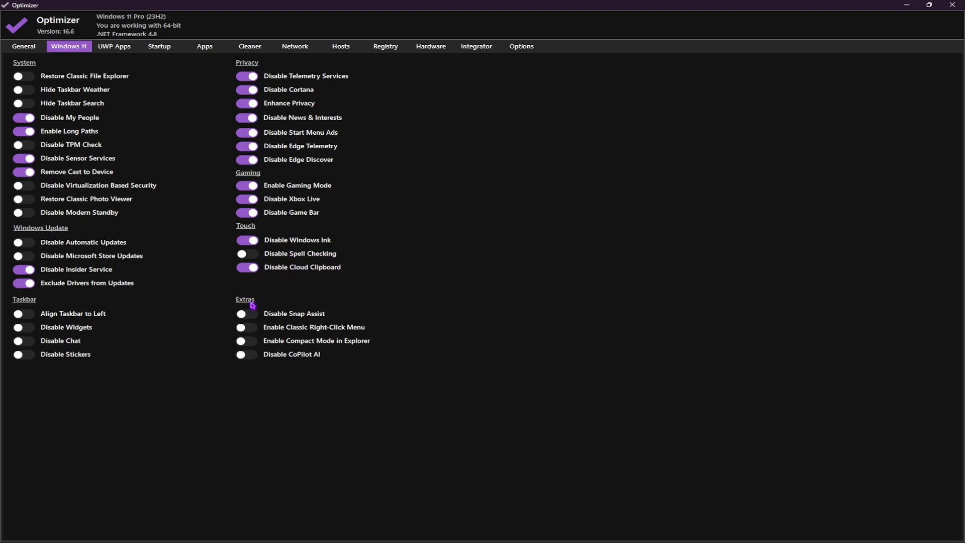
left_click(252, 355)
In Cleaner, tick temporary files, BSOD minidumps, error reports and the Recycle Bin
left_click(114, 46)
left_click(248, 48)
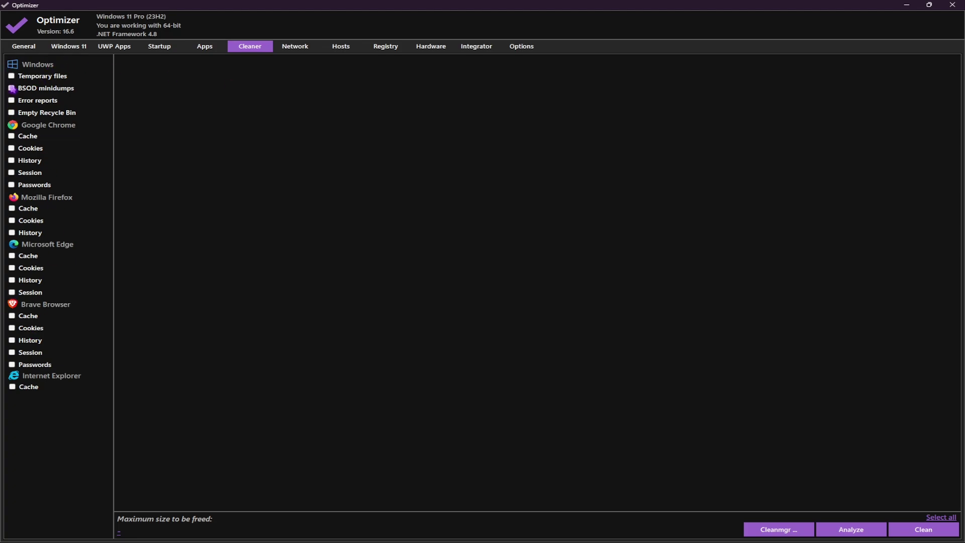
left_click(12, 76)
left_click(12, 88)
left_click(12, 100)
left_click(12, 113)
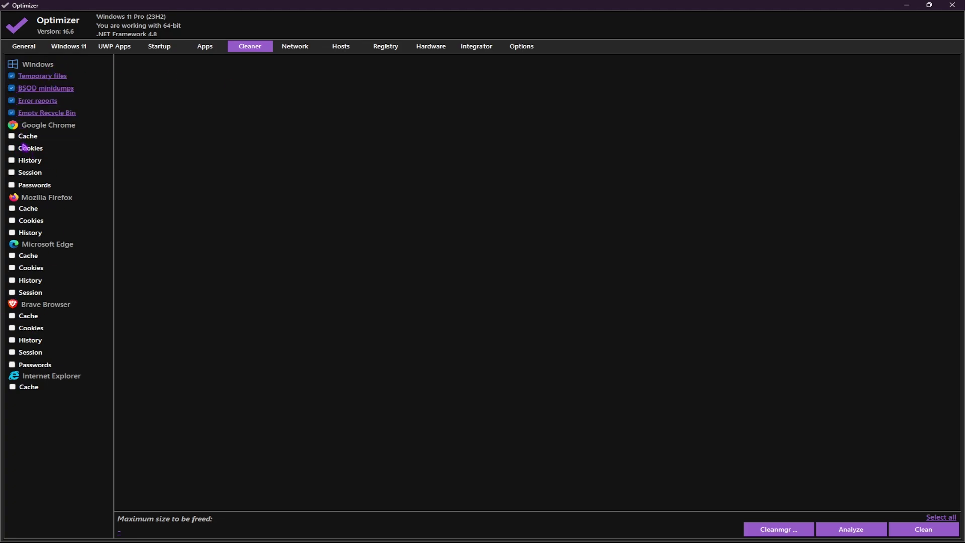
Add the Chrome, Firefox, Edge, Brave and Internet Explorer caches, then analyze and clean 63.74 MB
left_click(11, 136)
left_click(11, 208)
left_click(11, 256)
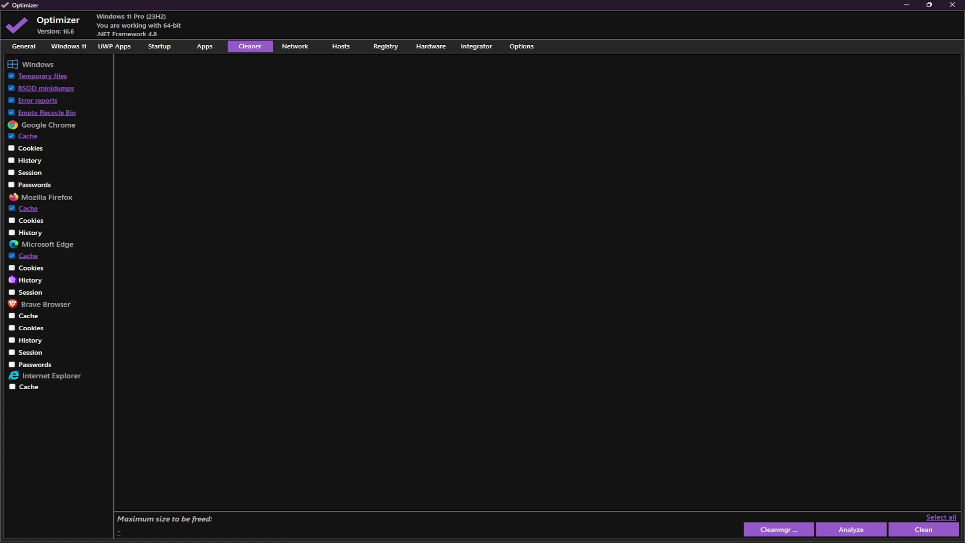
left_click(12, 316)
left_click(12, 386)
left_click(851, 529)
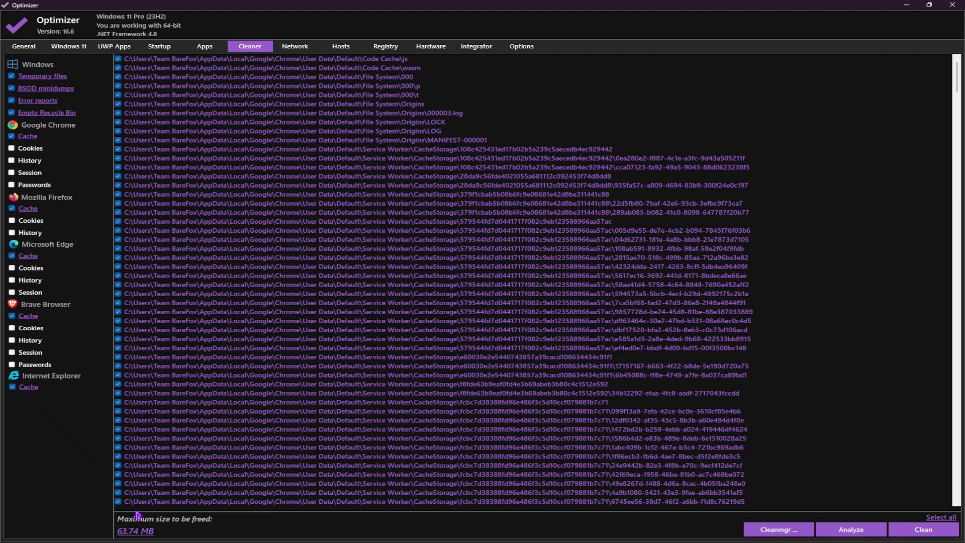
left_click(911, 530)
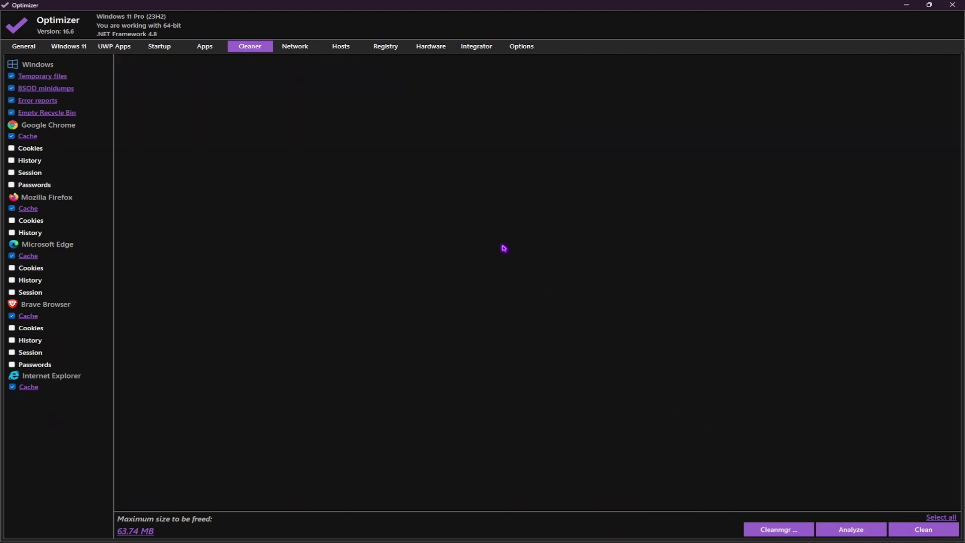
Set the Wi-Fi adapter's DNS to Google (8.8.8.8 and 8.8.4.4) in Optimizer's Network settings
left_click(291, 46)
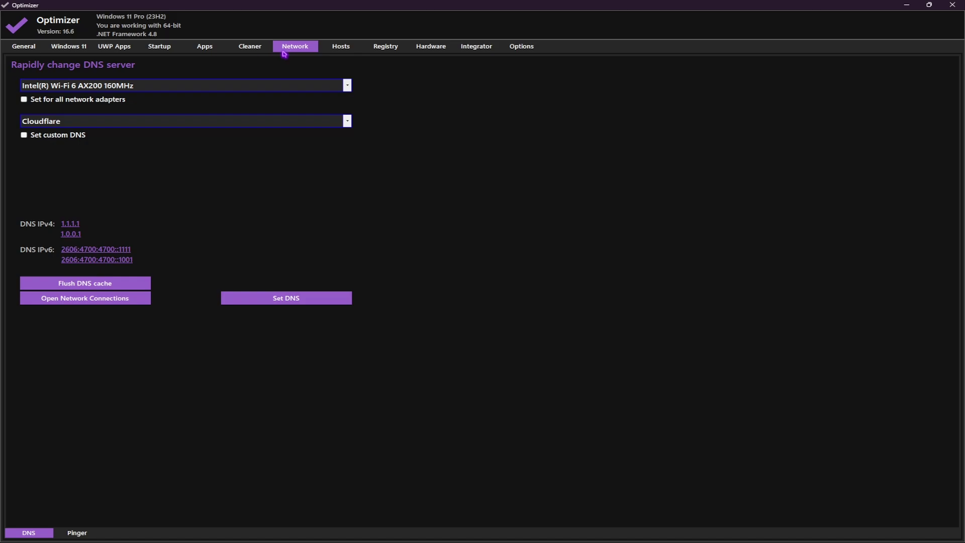
left_click(63, 123)
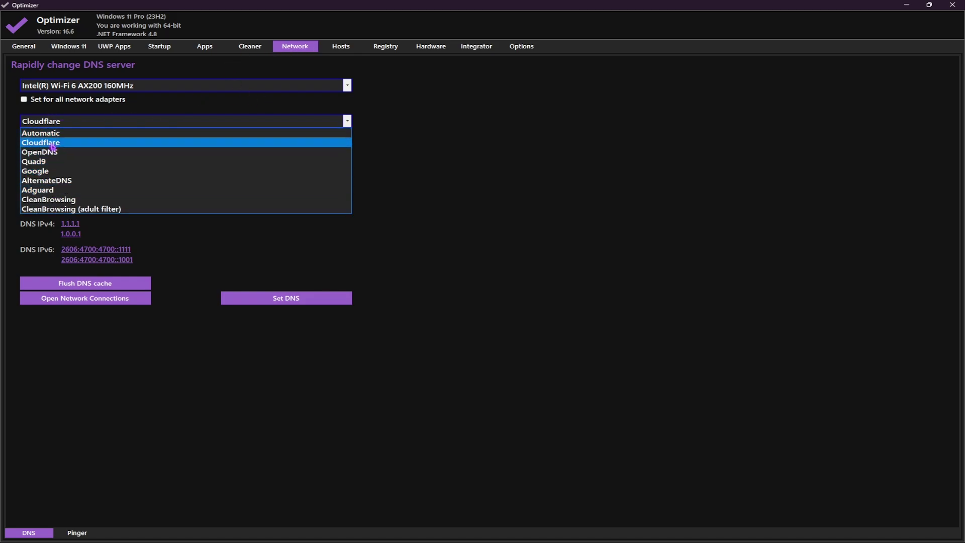
left_click(52, 144)
left_click(96, 283)
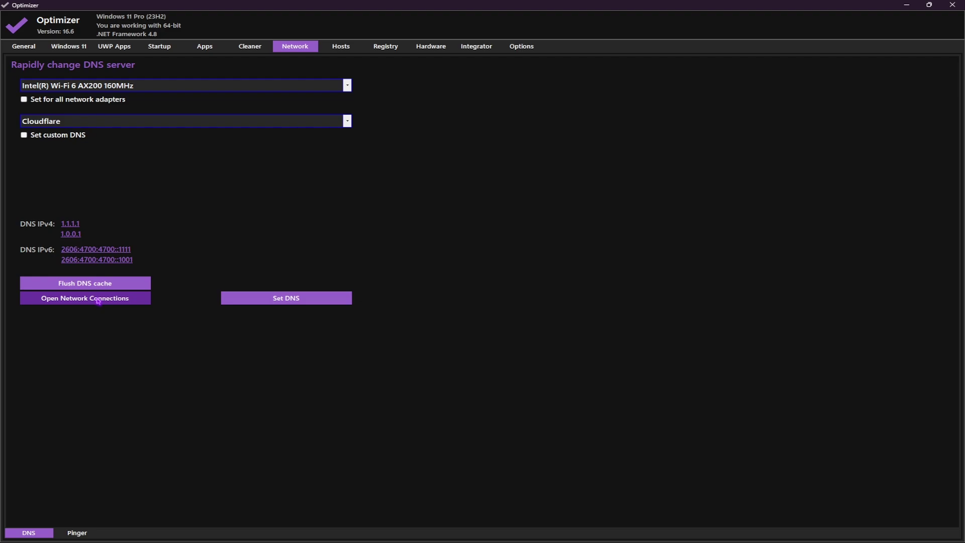
left_click(286, 301)
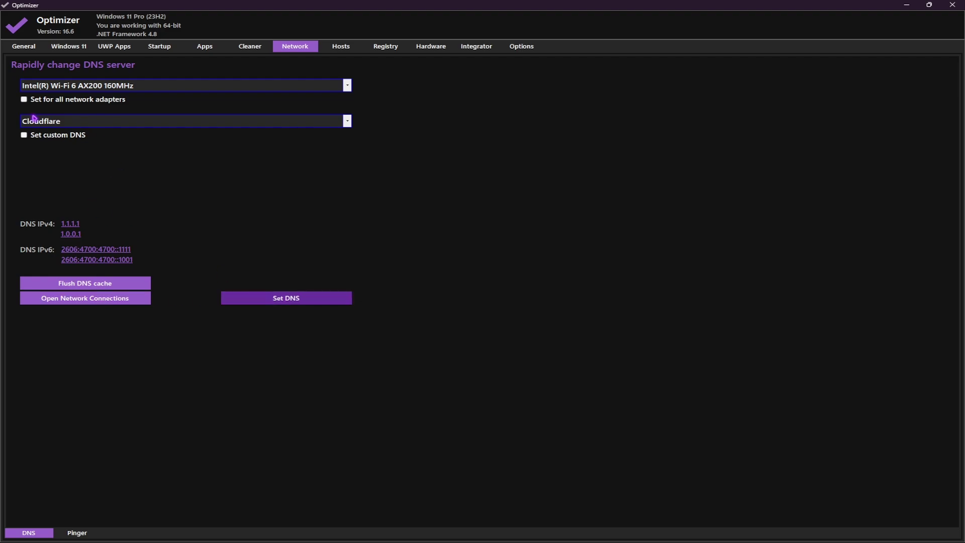
left_click(77, 121)
left_click(32, 160)
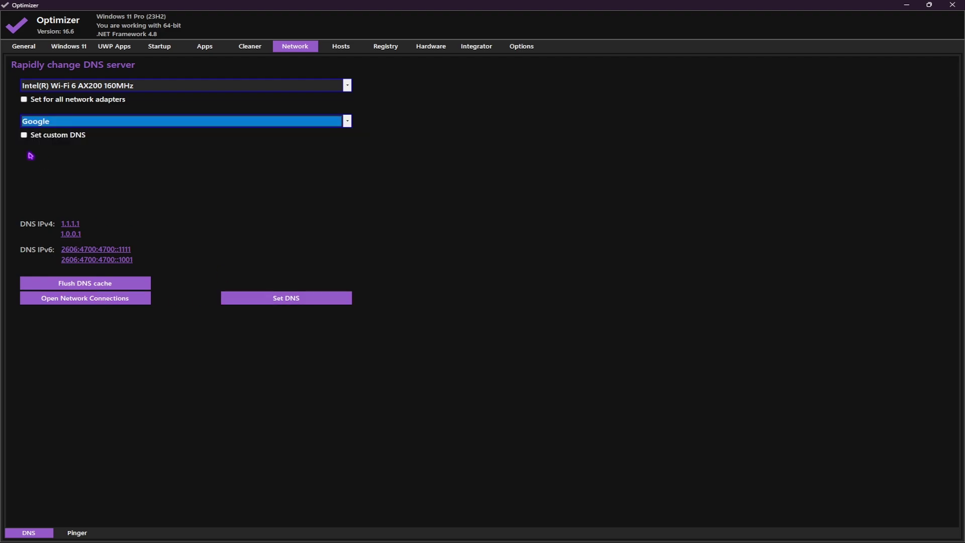
left_click(244, 297)
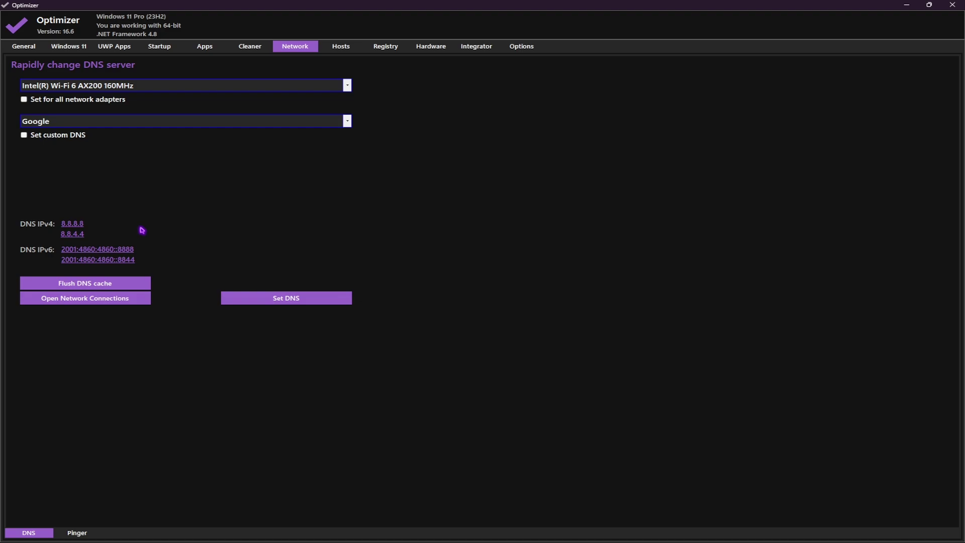
Flush the DNS cache and acknowledge the confirmation
left_click(74, 285)
left_click(518, 314)
left_click(521, 49)
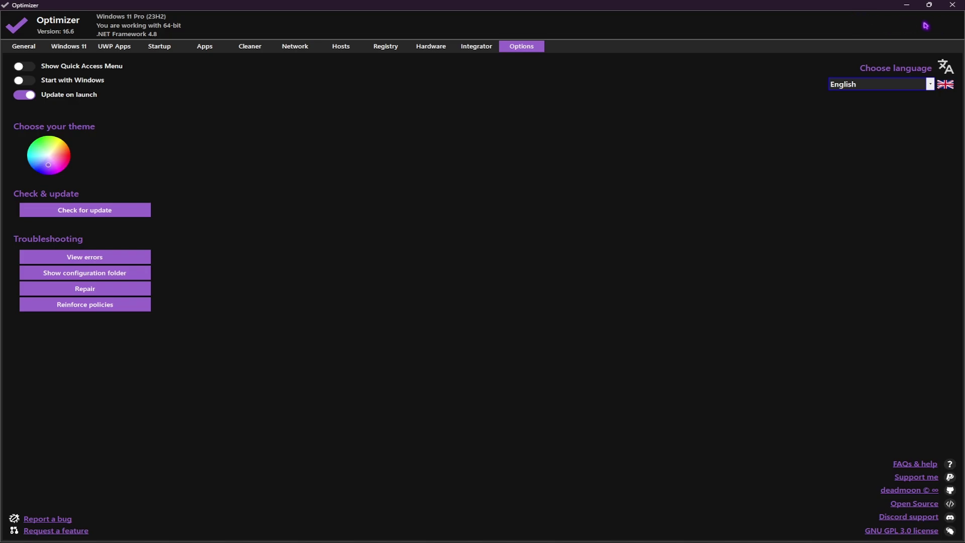
Close the Optimizer window with its X button
left_click(952, 5)
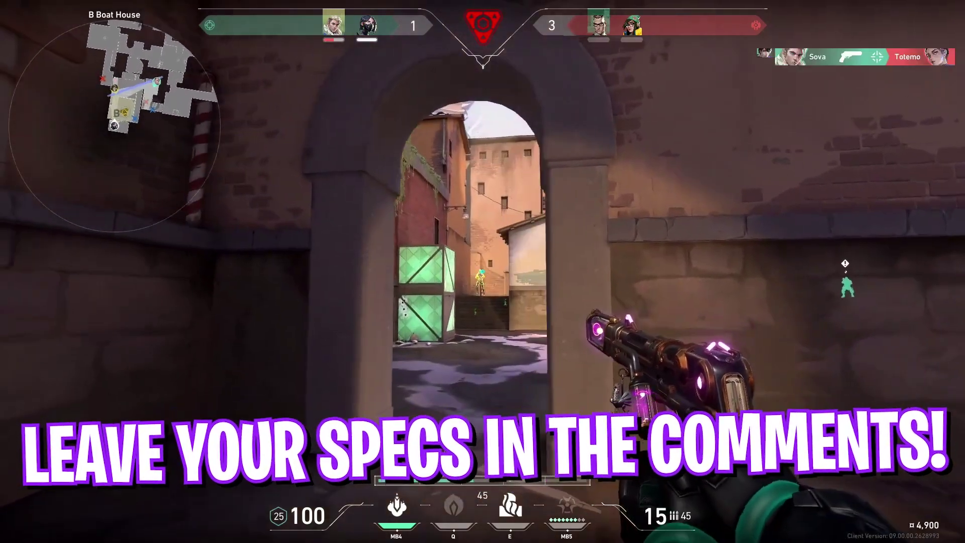
Shoot the enemy by the archway, knife through the green smoke, then switch back to the Vandal
left_click(483, 272)
left_click(483, 272)
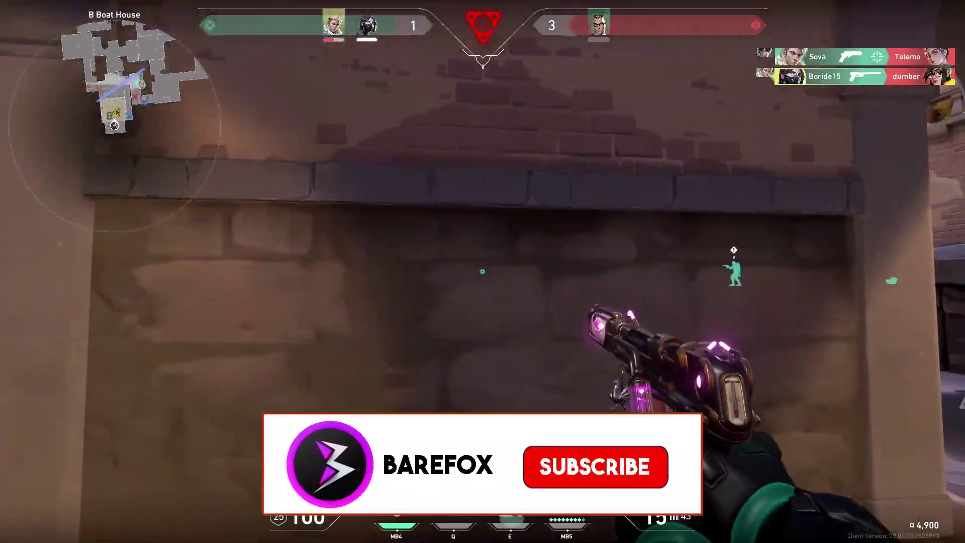
key("3")
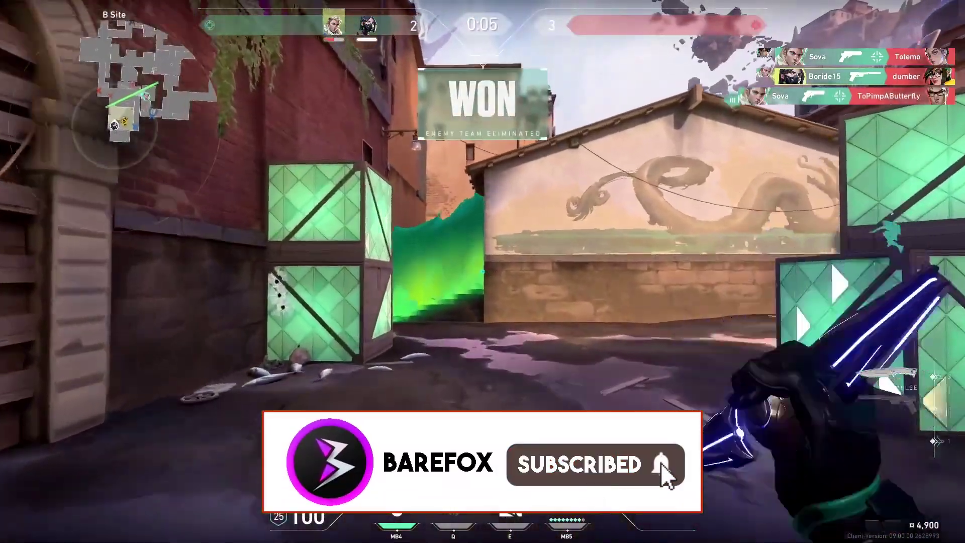
key("w")
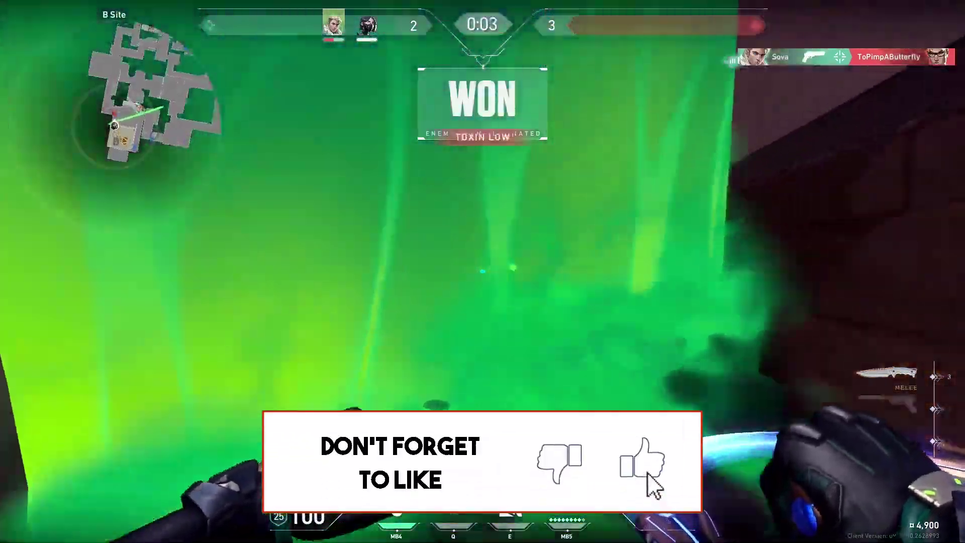
key("1")
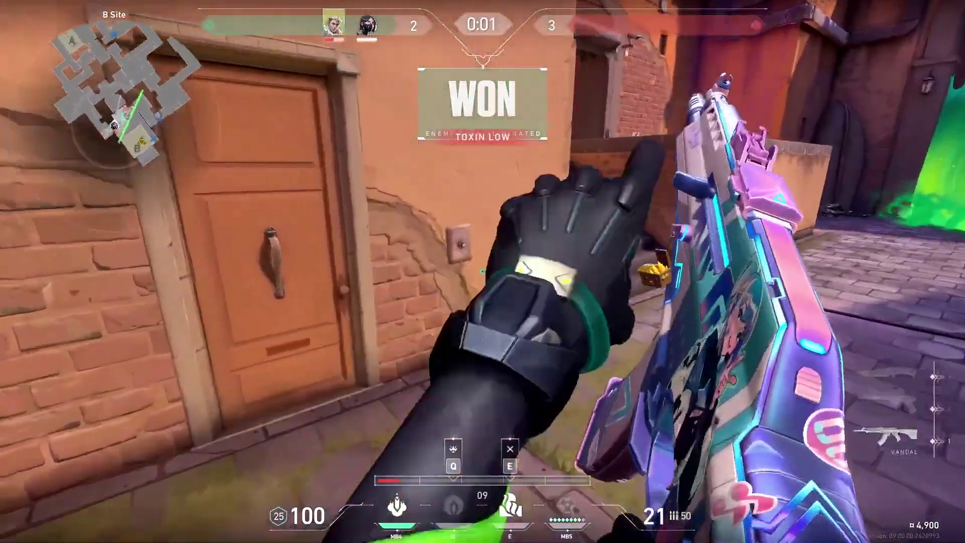